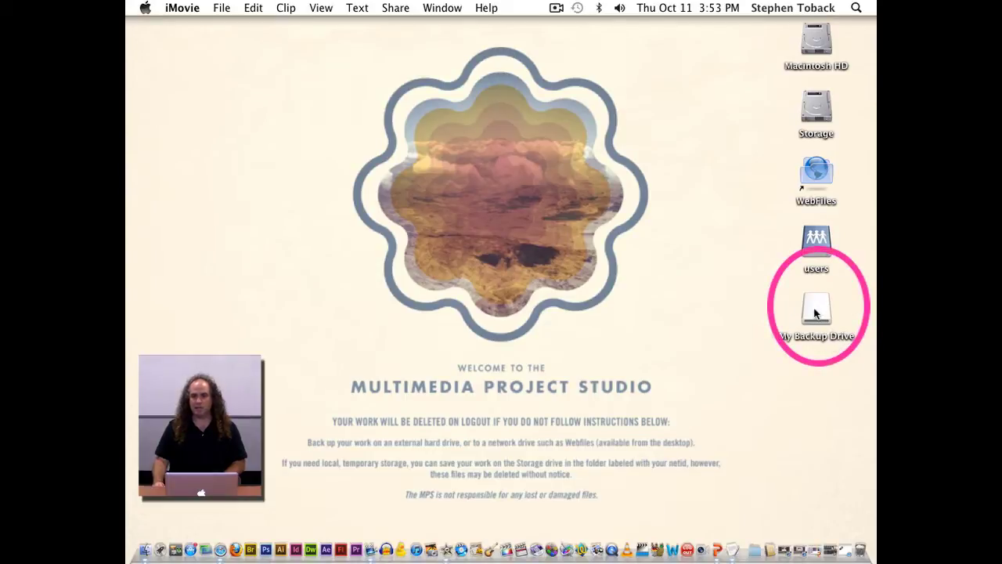
Restore the pic001.jpg USB drive photo in Safari from the Dock, then close its window.
click(818, 315)
click(822, 404)
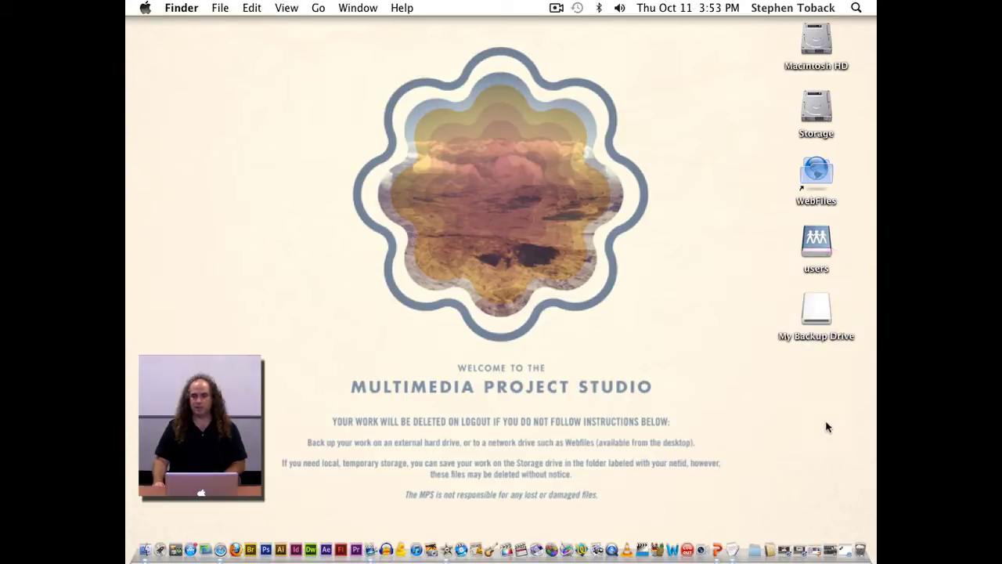
click(843, 543)
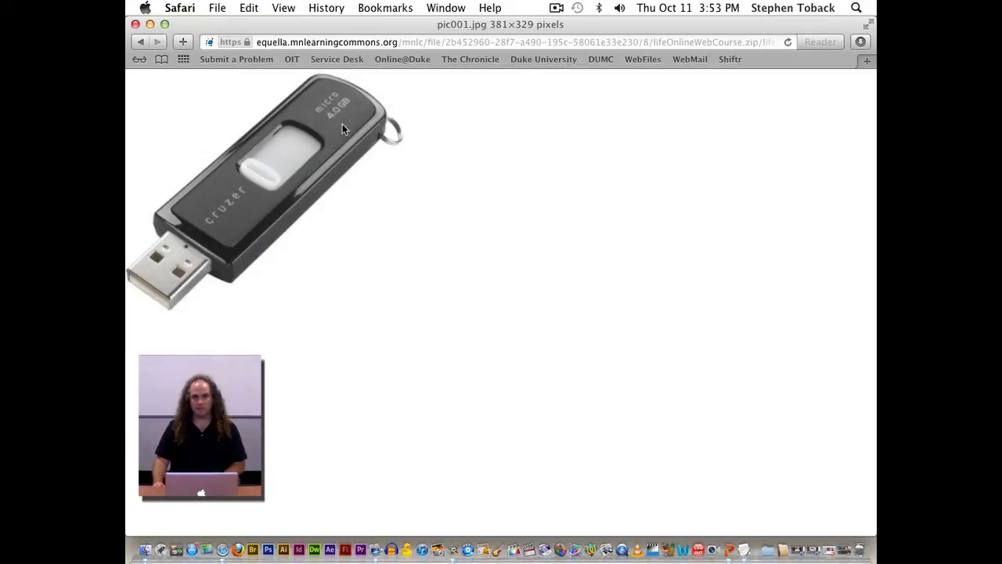
click(135, 24)
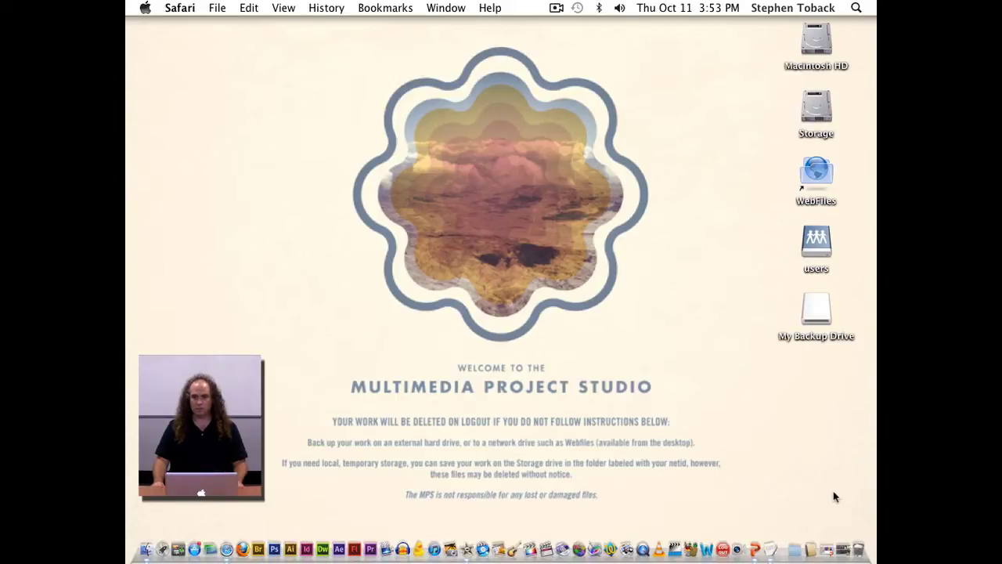
Launch iMovie, open My Awesome Movie on Storage, and return to the Project Library.
click(844, 540)
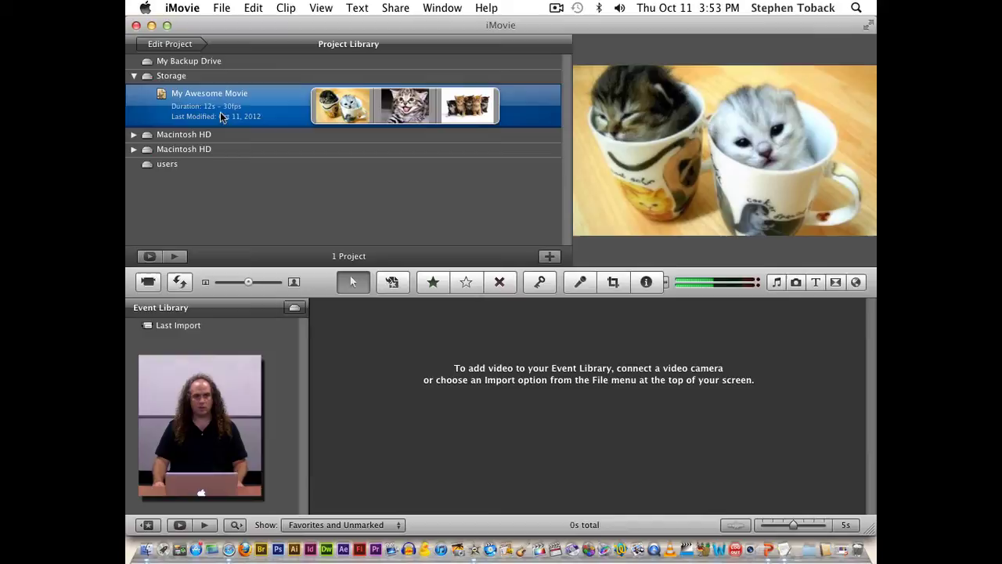
key(Return)
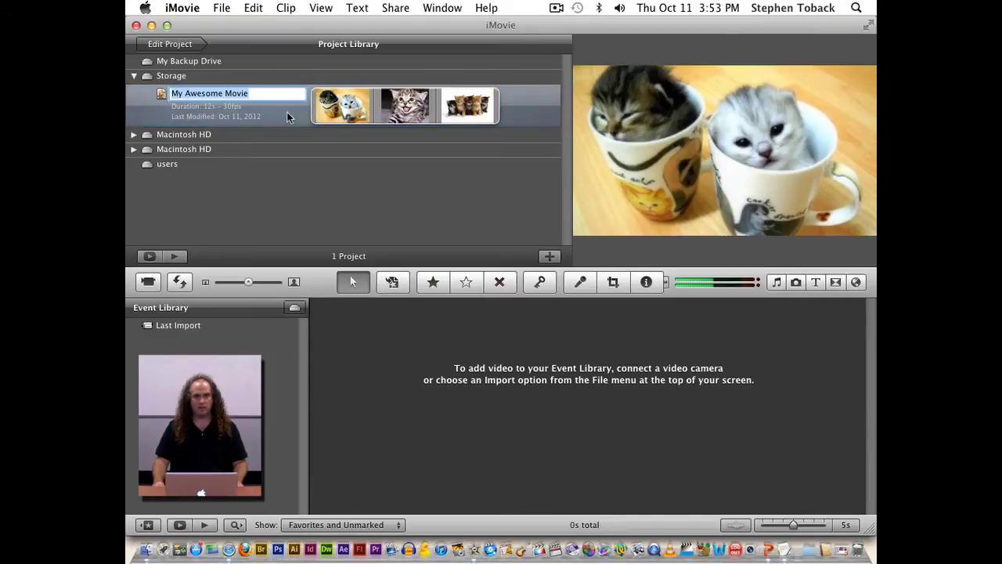
click(288, 118)
double_click(289, 118)
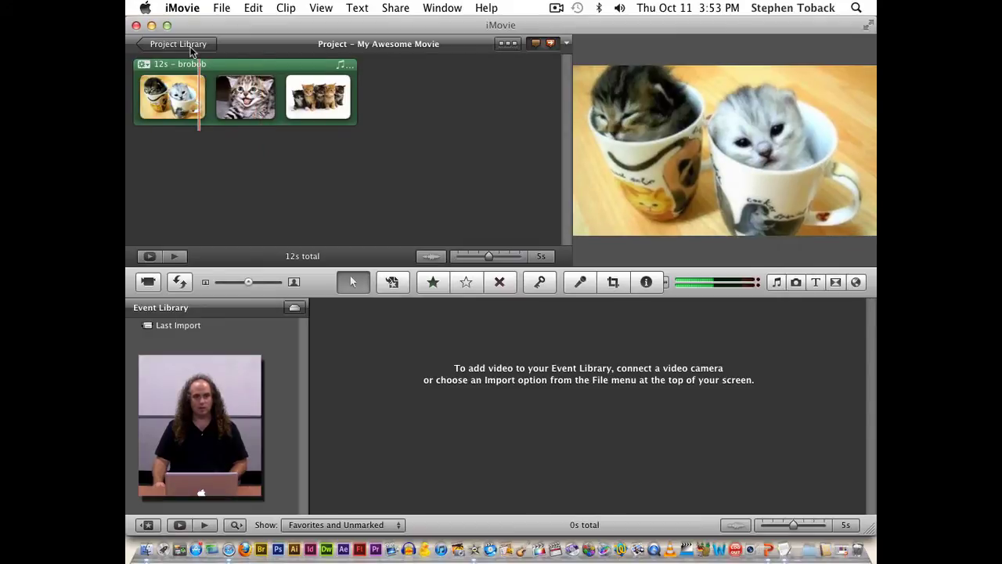
click(179, 44)
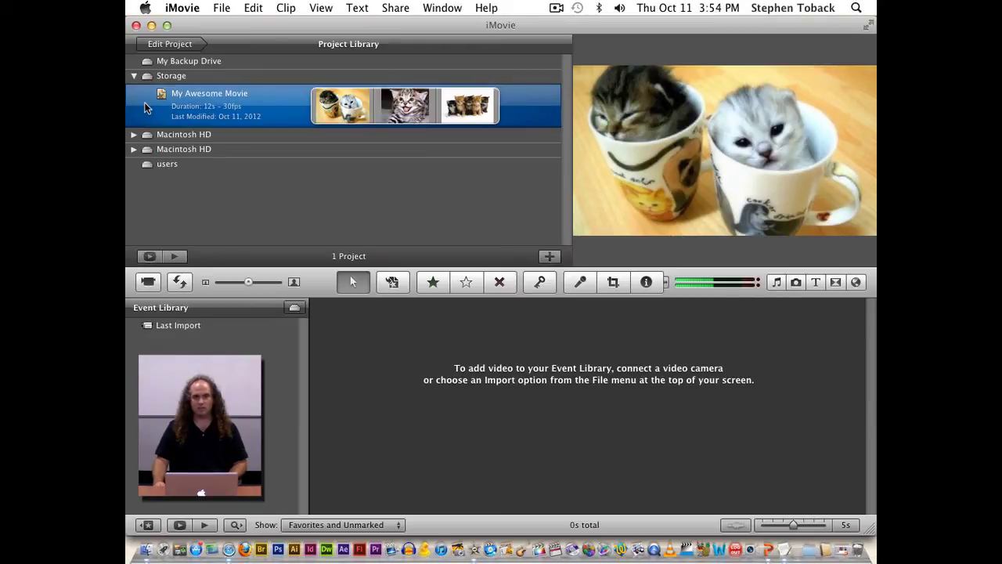
Drag My Awesome Movie onto My Backup Drive, choosing Copy project and Events.
drag(144, 102, 168, 61)
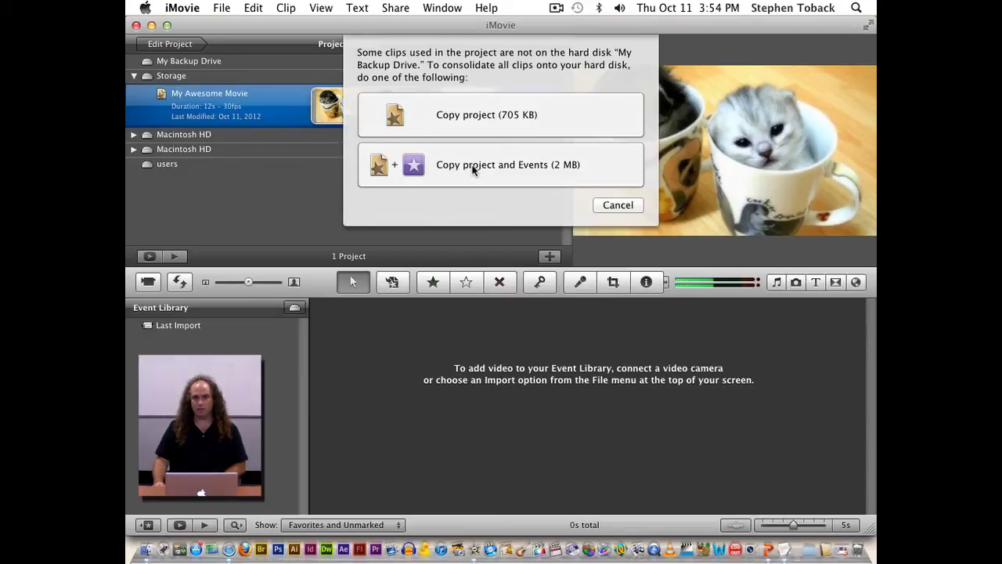
click(473, 170)
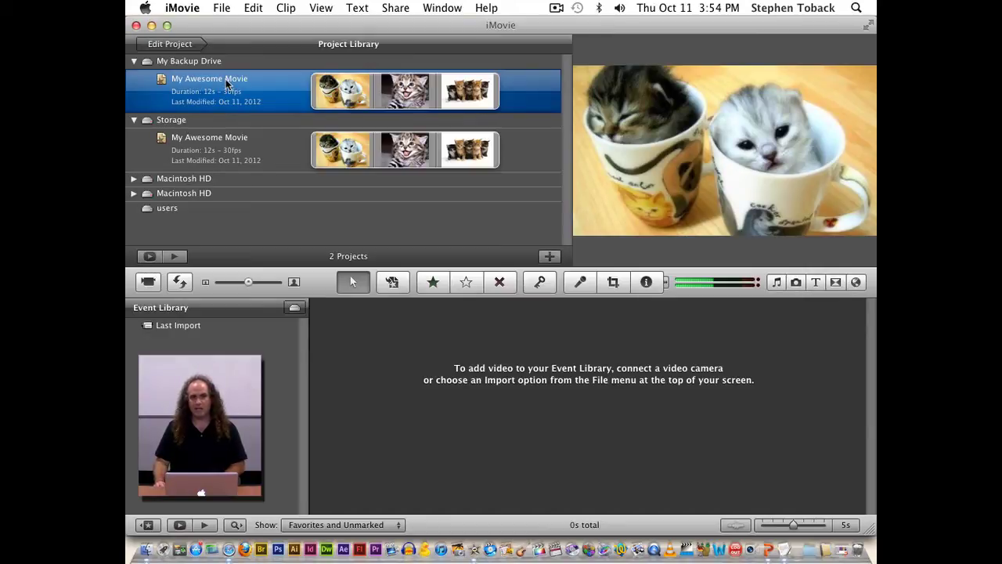
Move the Storage copy of My Awesome Movie to Trash and quit iMovie with Cmd+Q.
click(205, 144)
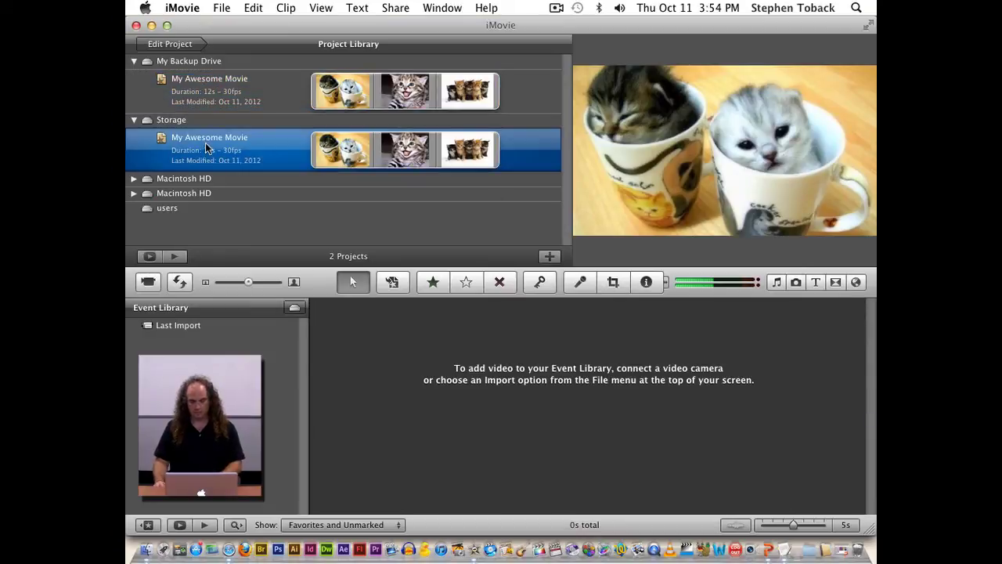
right_click(205, 142)
click(154, 141)
right_click(154, 140)
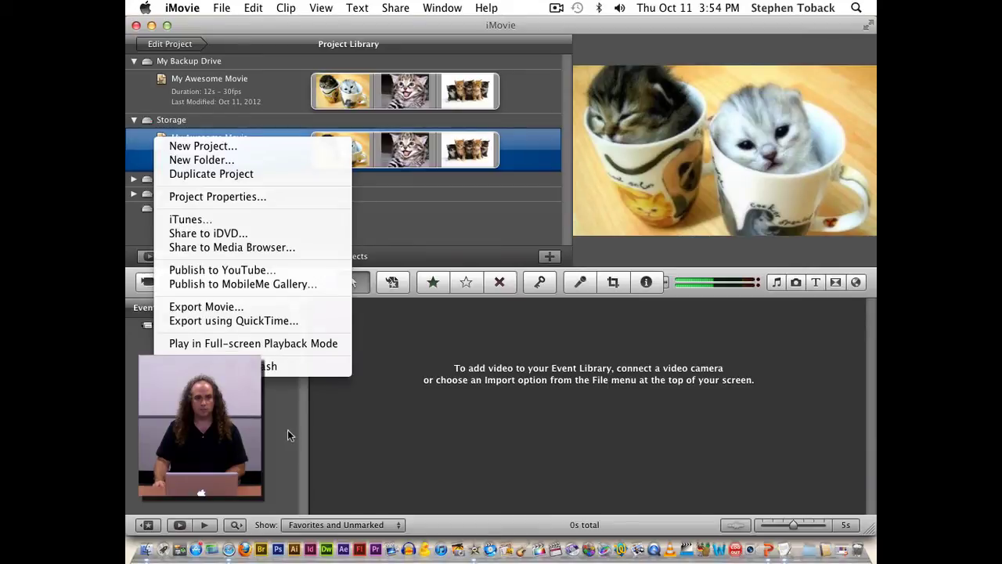
click(266, 365)
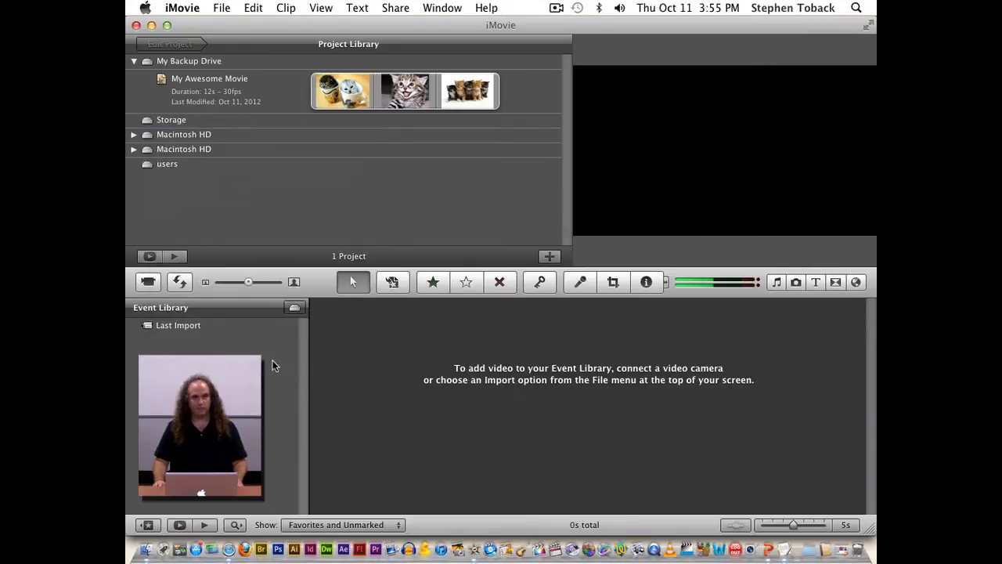
key(super+q)
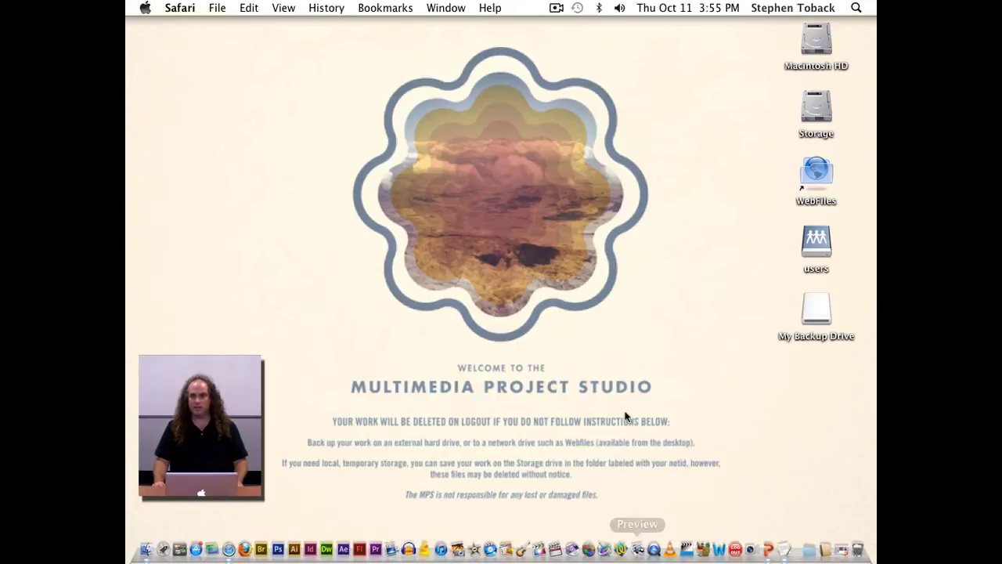
Eject My Backup Drive by dragging it to the Trash, then relaunch iMovie.
click(816, 311)
drag(817, 311, 859, 540)
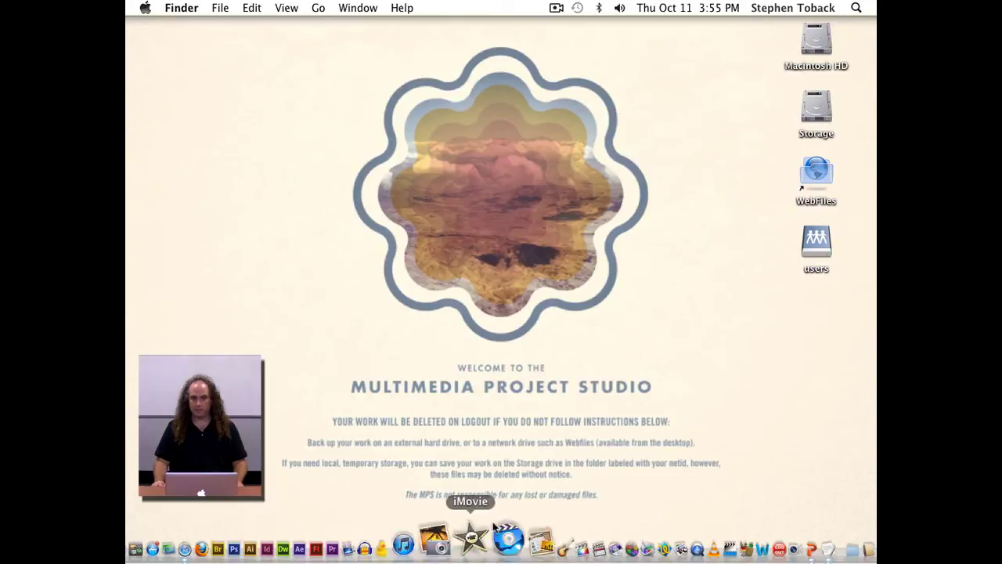
click(474, 530)
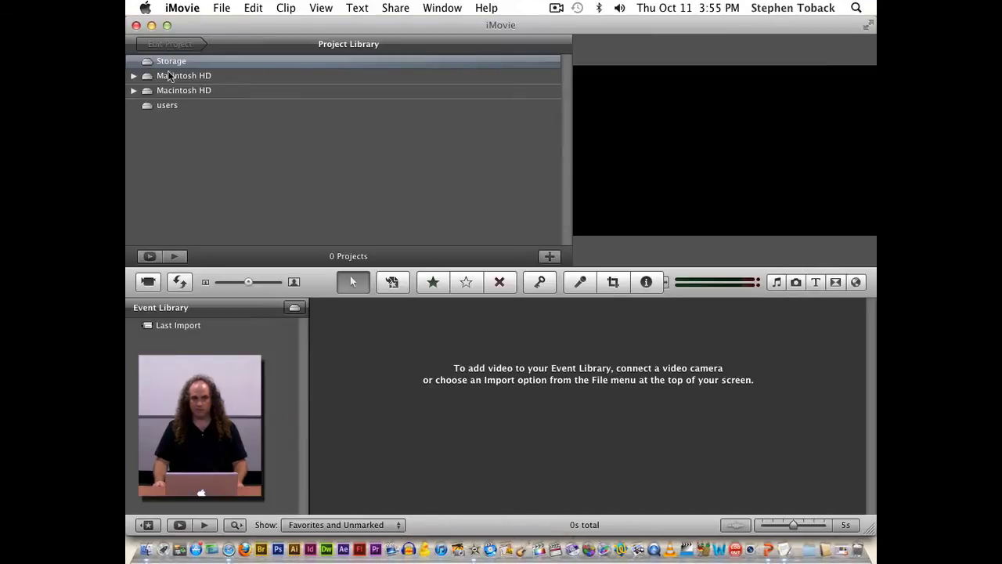
Expand and collapse both Macintosh HD entries to inspect the projects they hold.
click(135, 77)
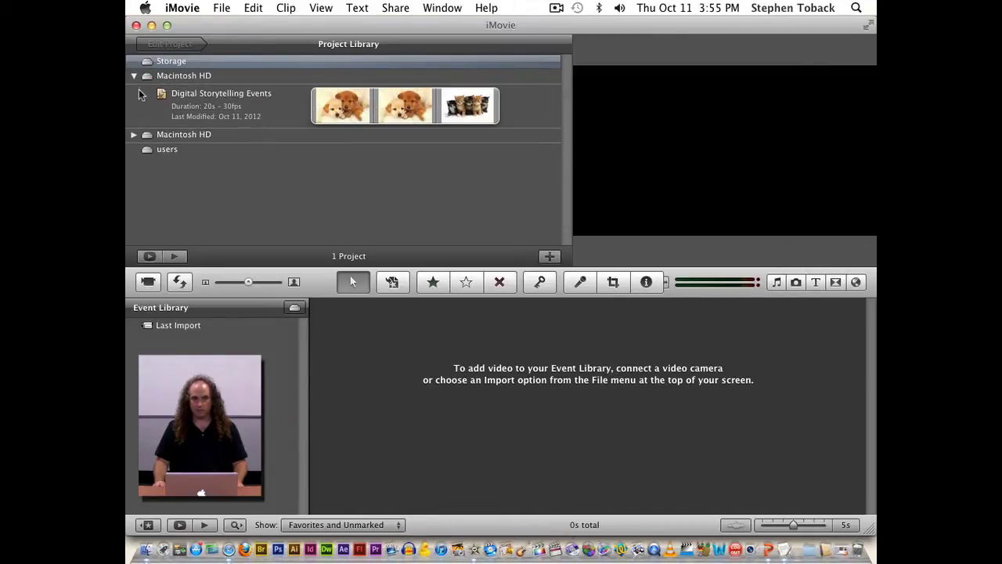
click(134, 77)
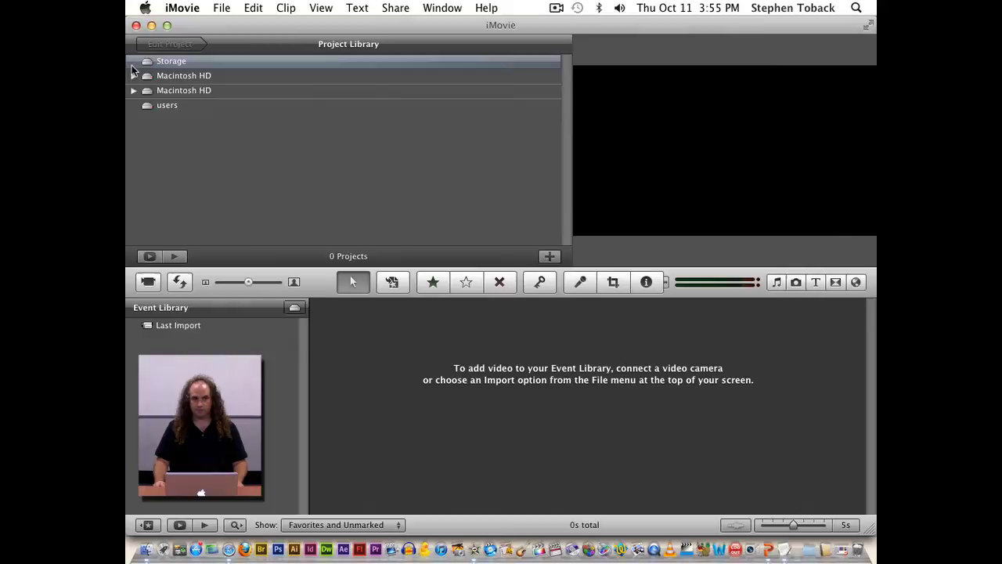
click(134, 91)
click(134, 91)
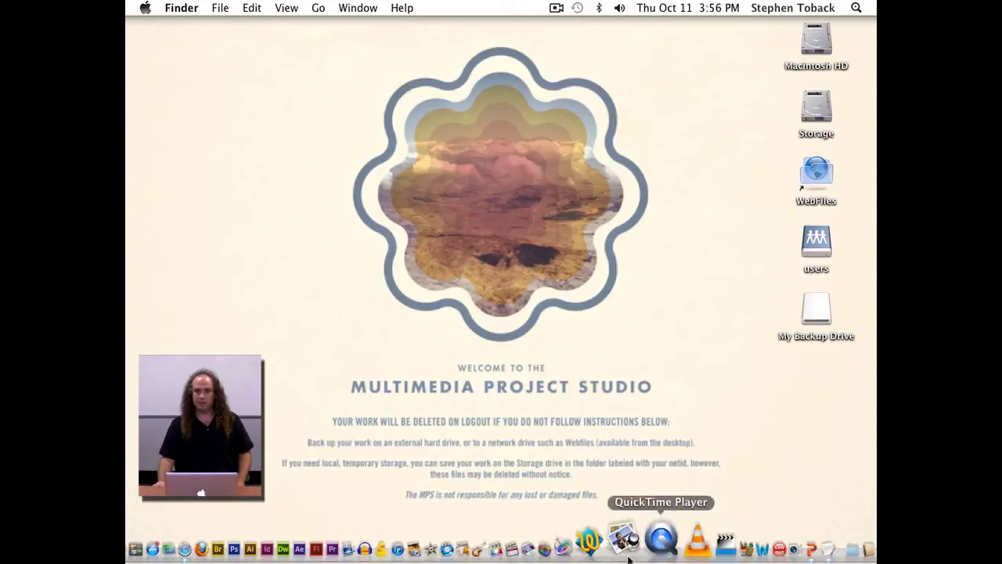
Launch iMovie from the Dock.
click(475, 552)
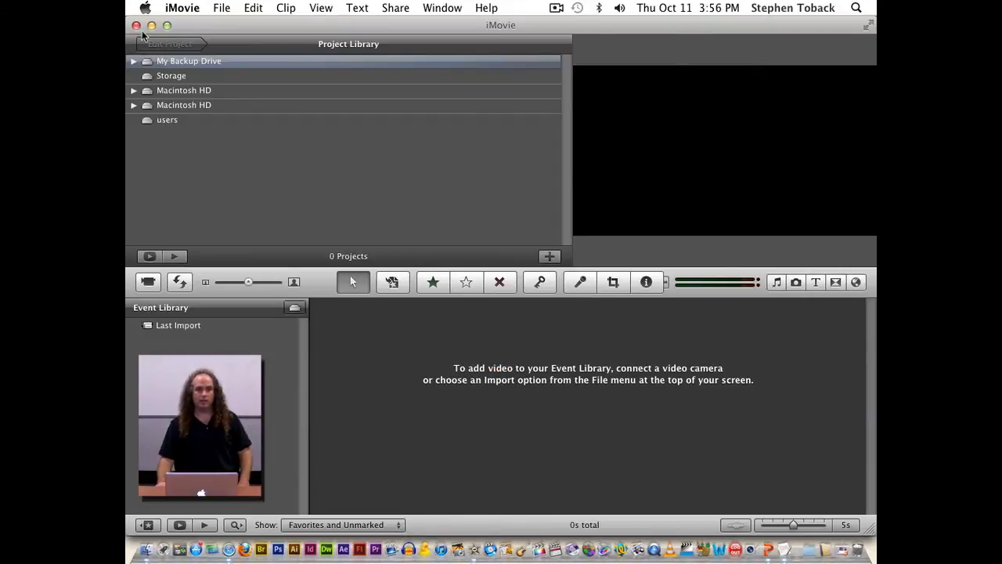
Copy My Awesome Movie from My Backup Drive onto Macintosh HD with its events.
click(133, 61)
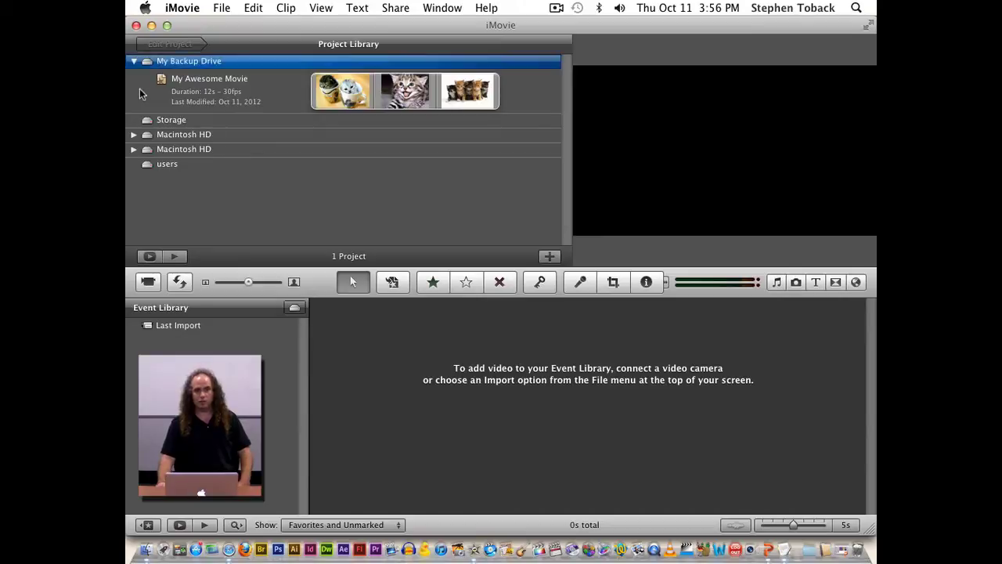
click(139, 88)
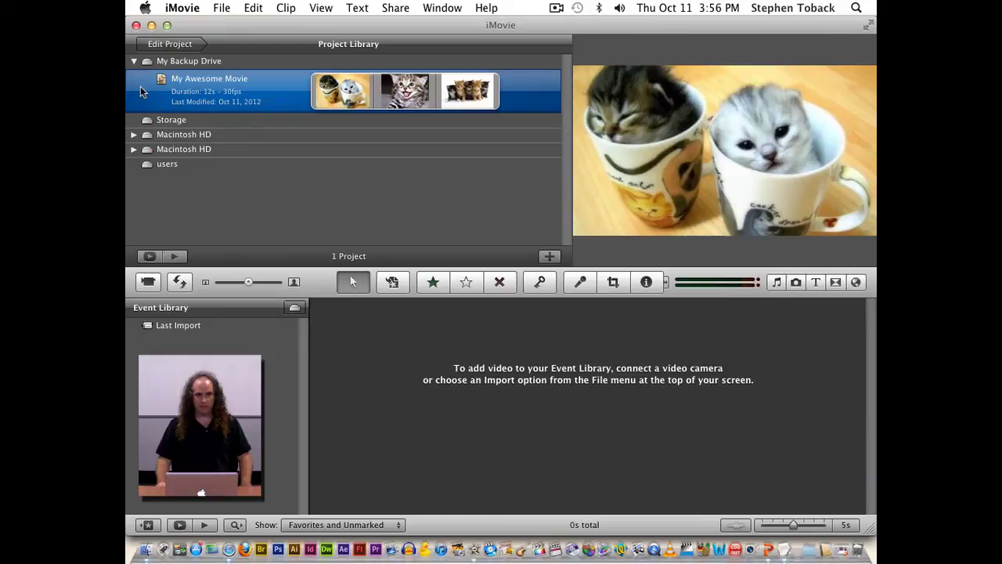
drag(140, 92, 164, 136)
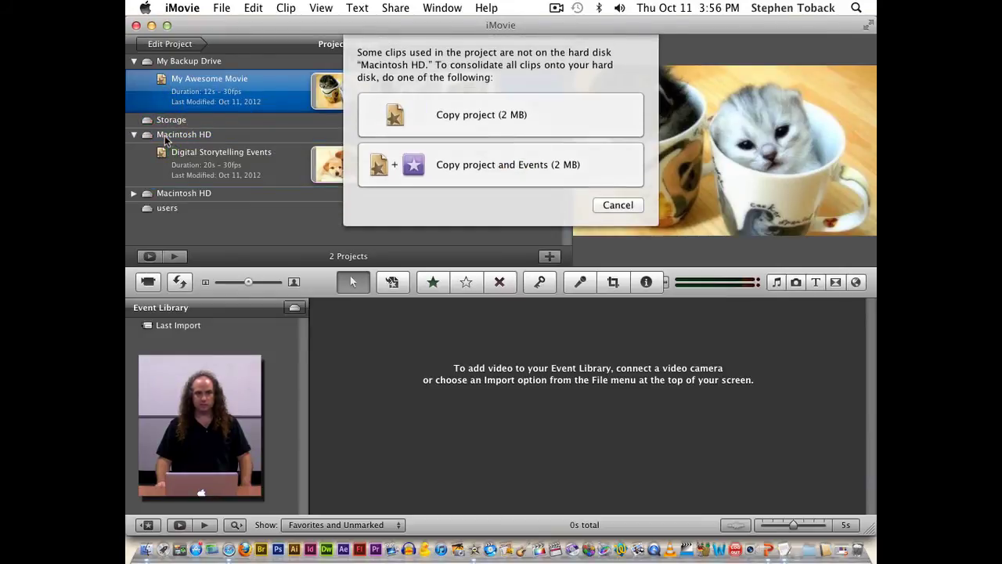
click(602, 174)
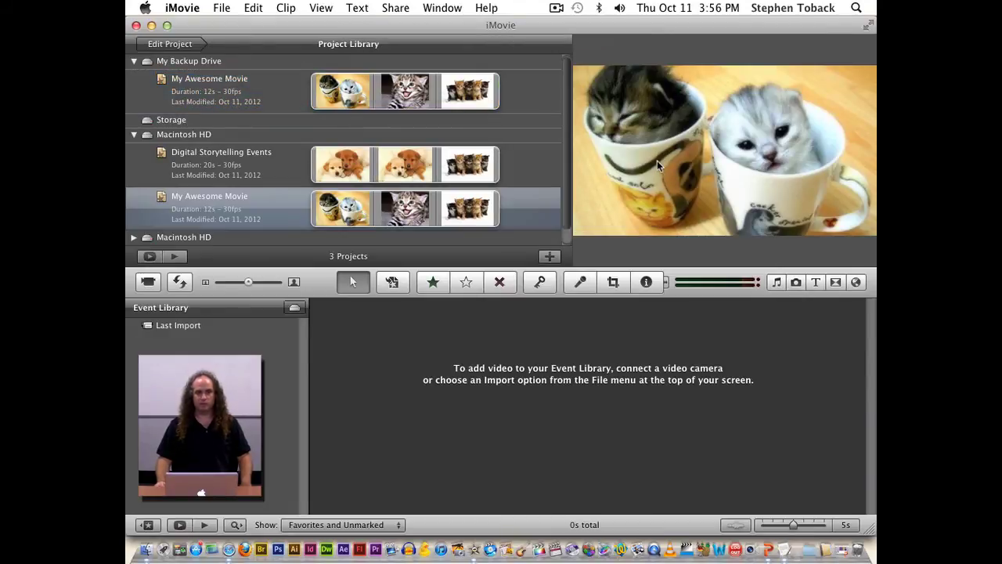
Open and play the restored My Awesome Movie, then return to the project list.
double_click(205, 206)
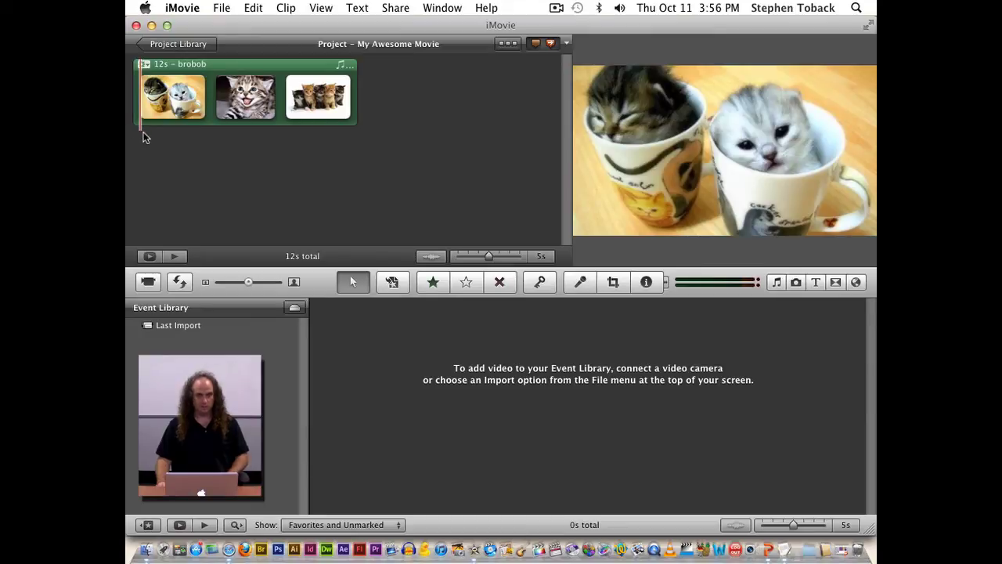
key(space)
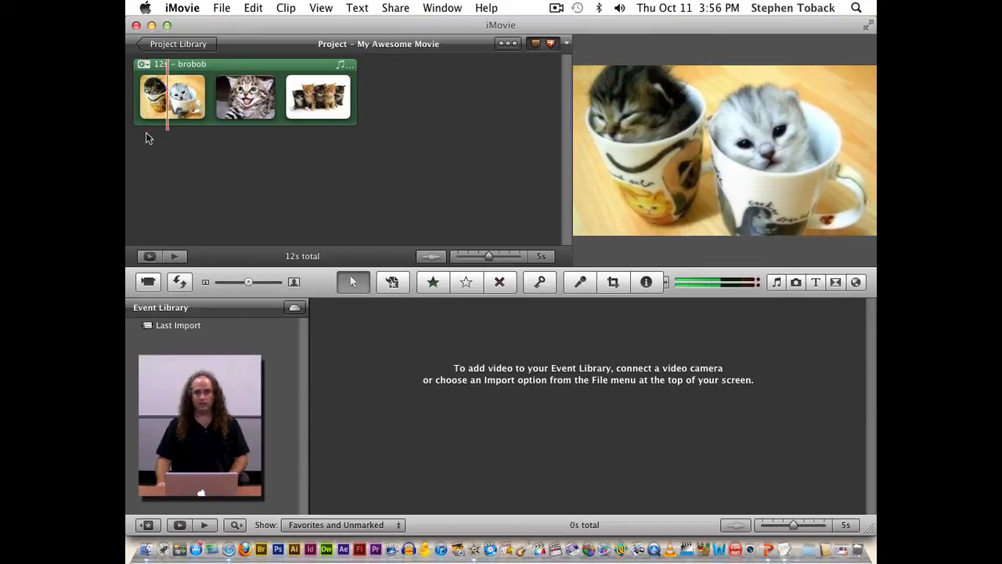
click(174, 45)
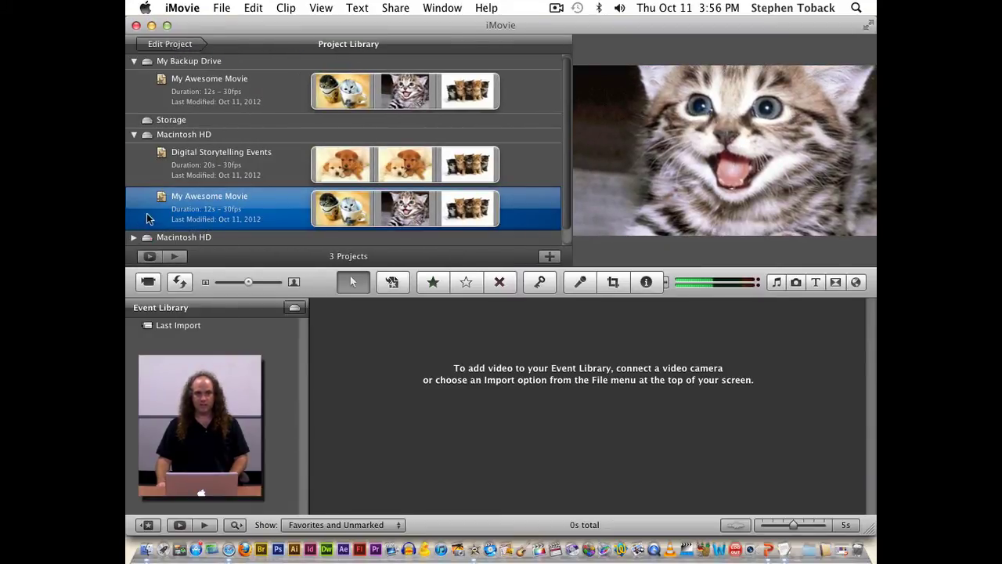
Drag the Macintosh HD My Awesome Movie onto My Backup Drive with Copy project and Events.
drag(146, 209, 151, 87)
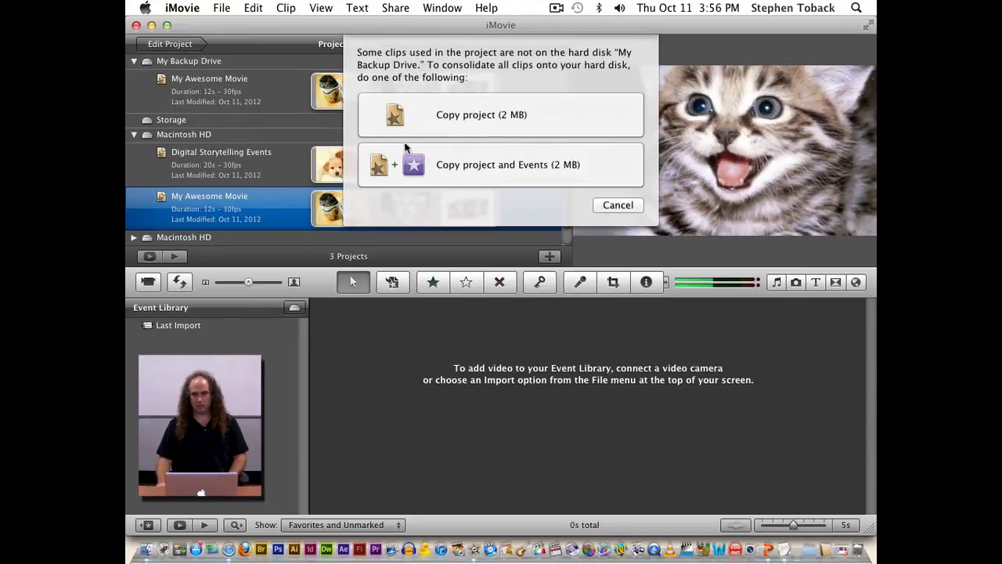
click(454, 165)
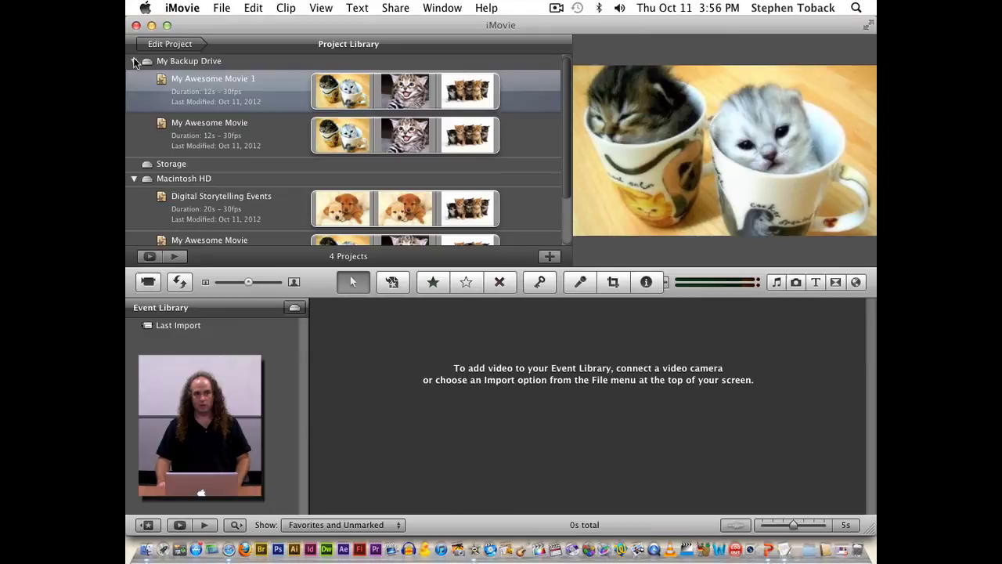
click(250, 140)
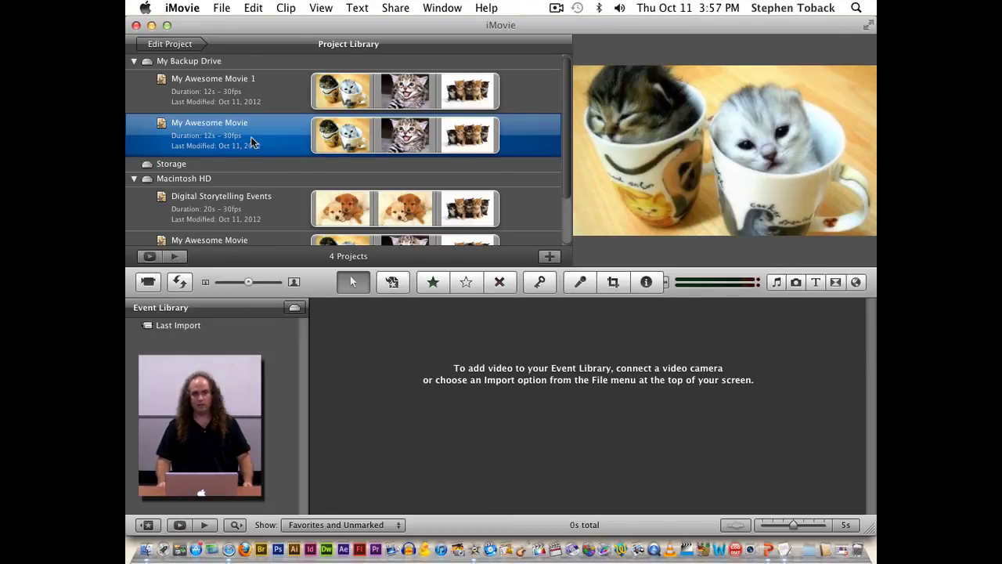
Trash the older backup My Awesome Movie and rename My Awesome Movie 1 to My Awesome Movie.
right_click(251, 136)
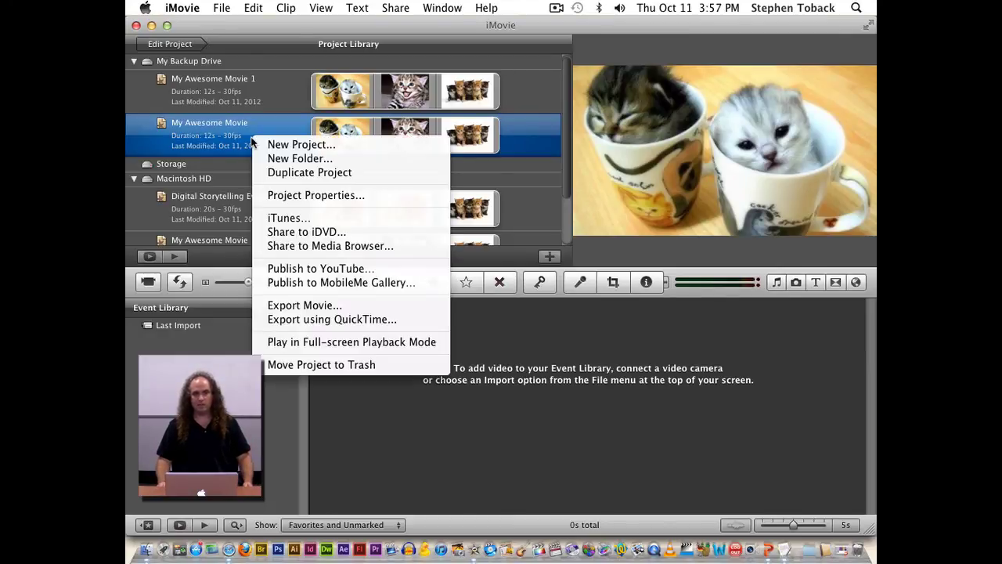
click(361, 367)
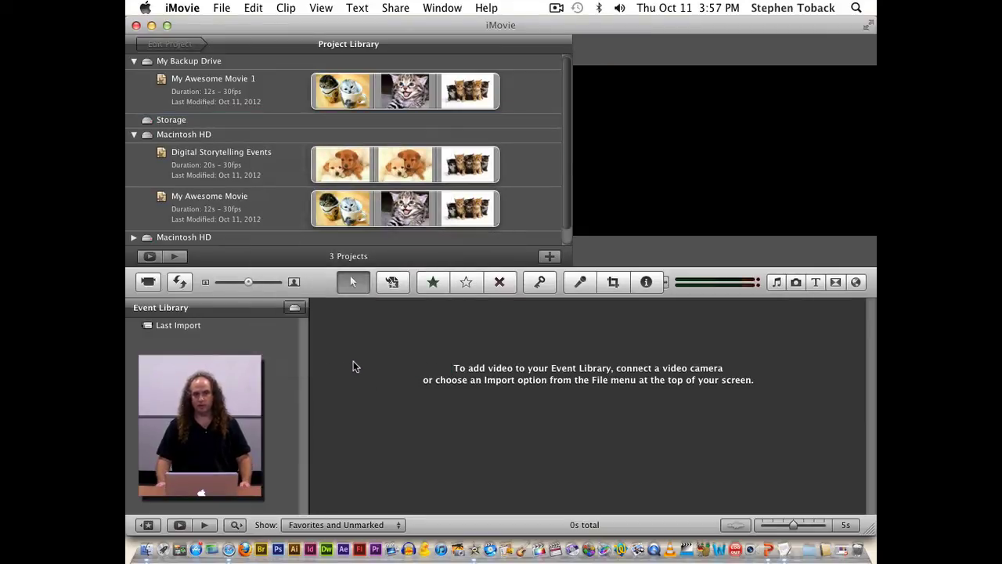
click(205, 78)
click(207, 78)
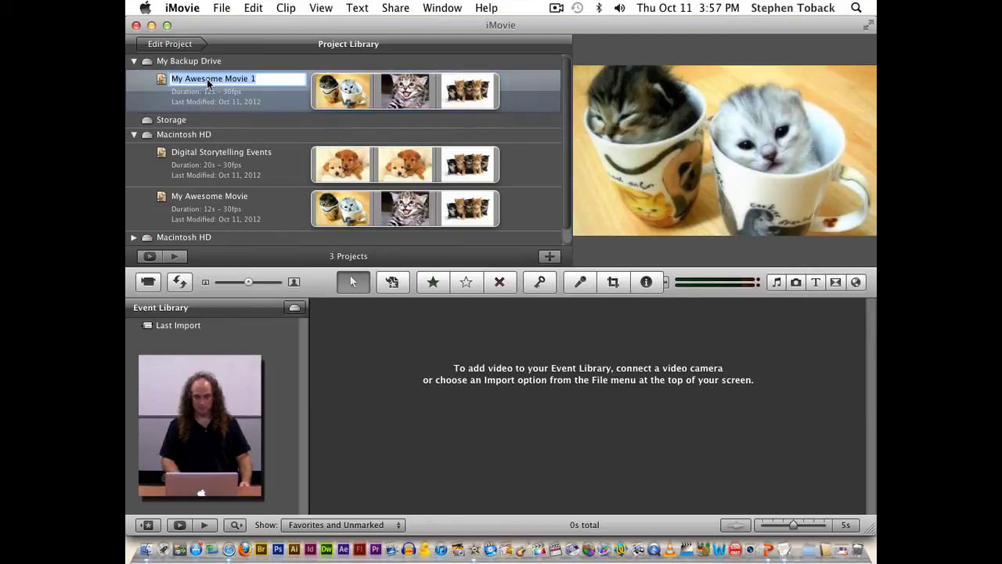
key(Right)
key(BackSpace)
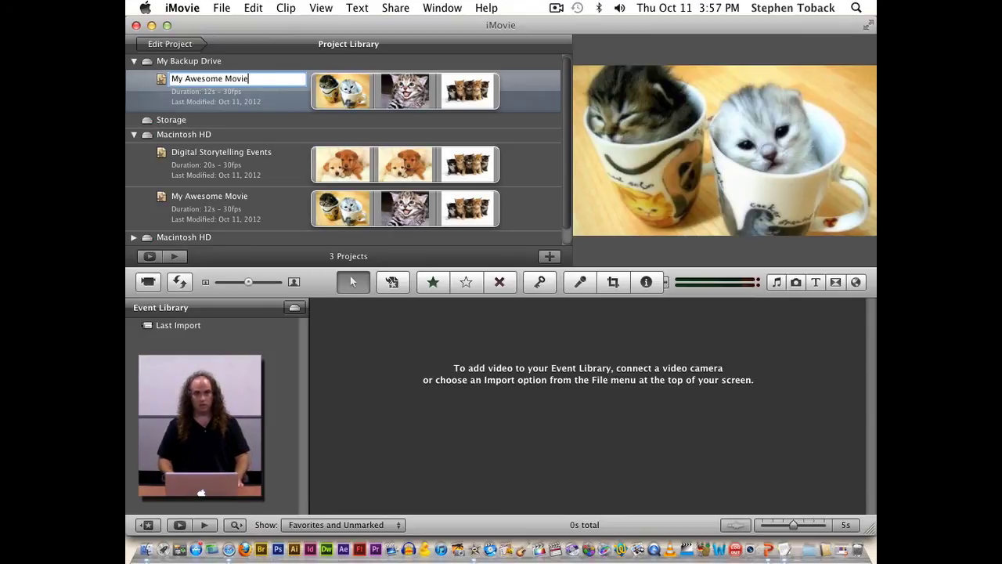
key(Return)
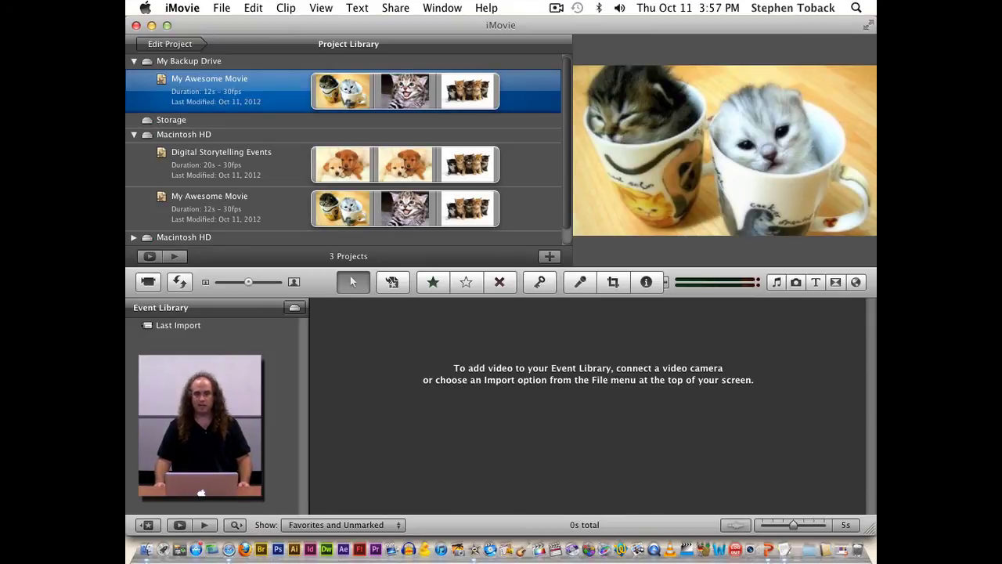